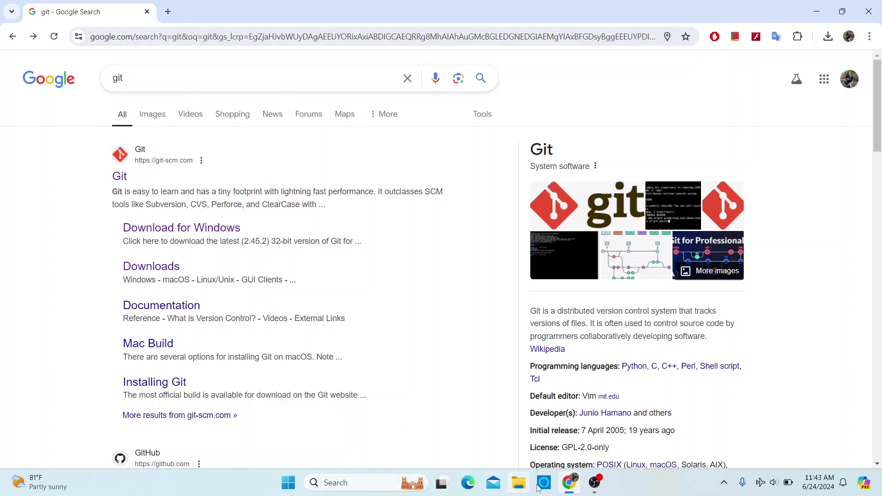
Search Google for git in a new browser tab and open the official git-scm.com website.
click(169, 12)
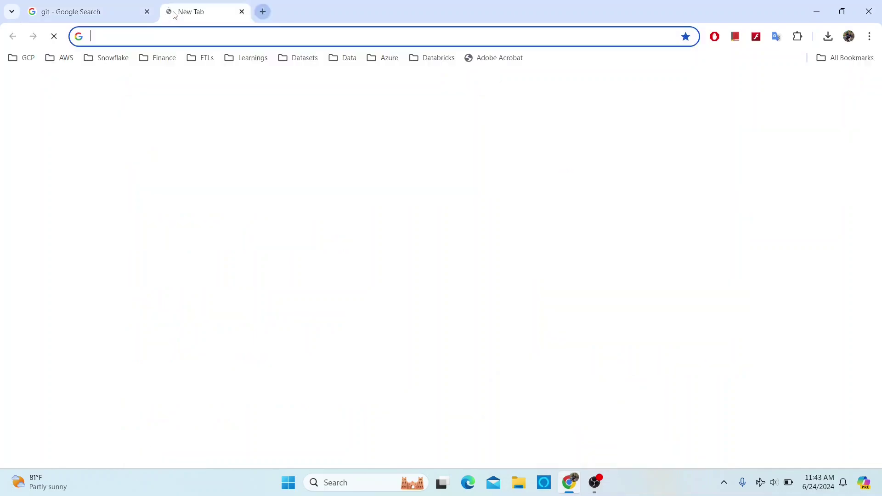
text(git)
key(BackSpace)
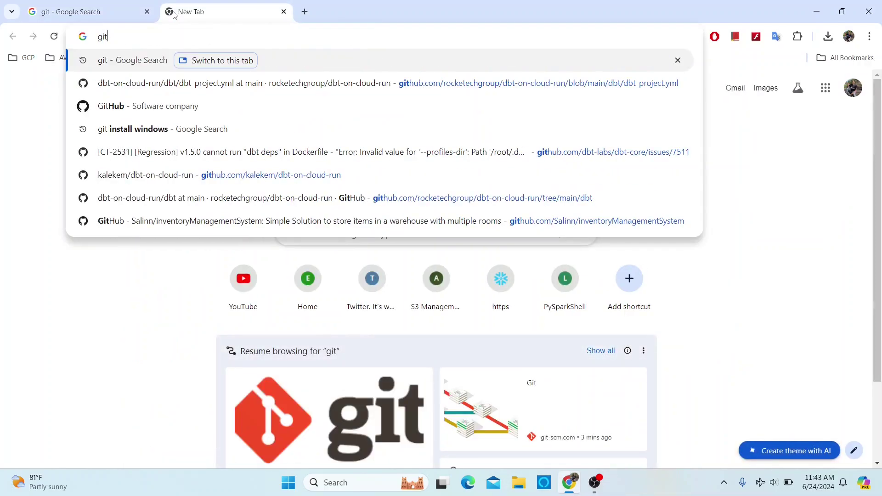
key(Return)
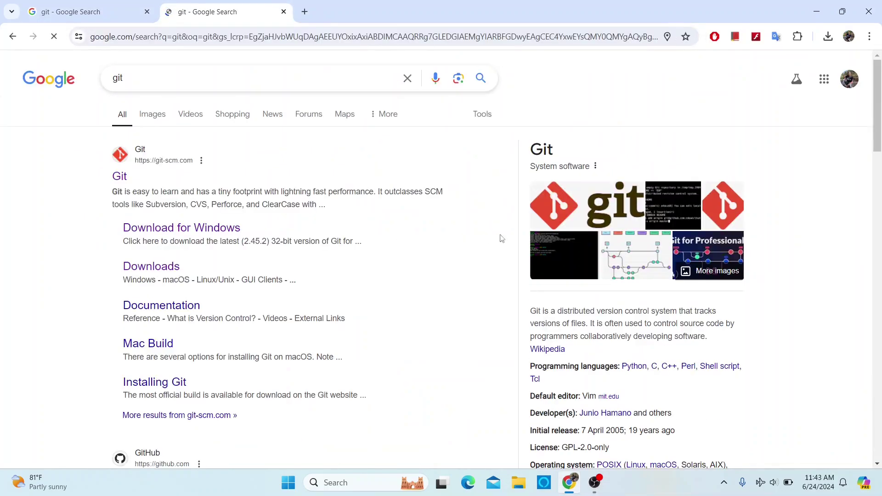
click(120, 178)
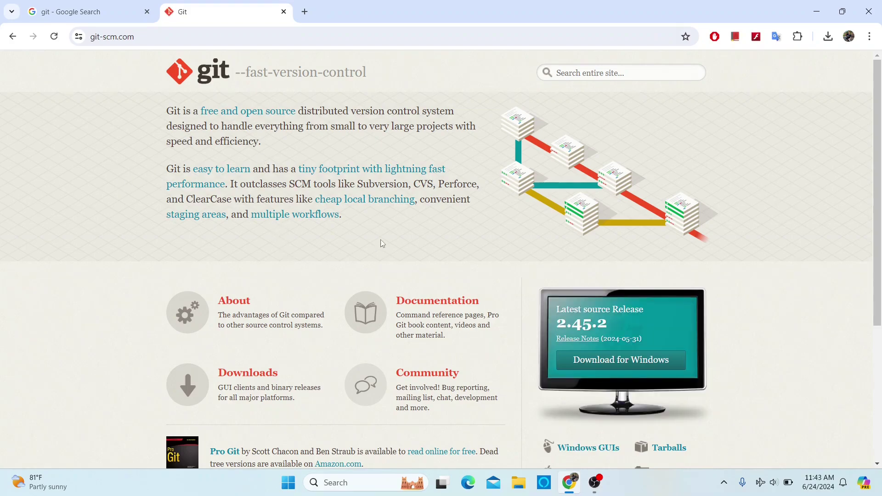
Go to the Git site's Downloads page and open the Download for Windows page for release 2.45.2.
scroll(379, 222, down, 5)
scroll(379, 222, up, 5)
scroll(127, 326, down, 1)
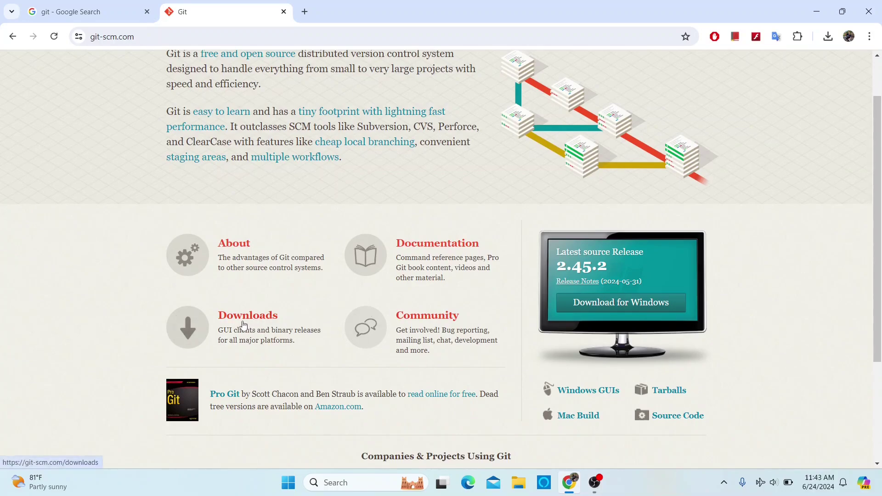
click(240, 322)
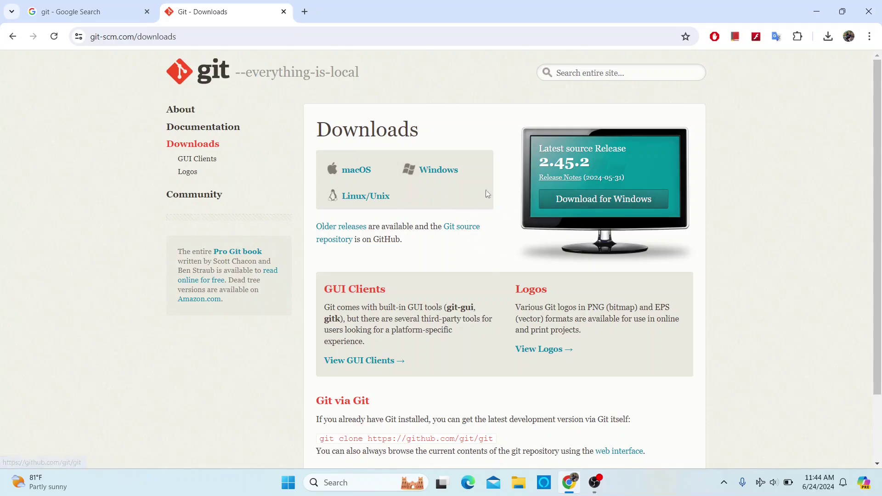
click(598, 204)
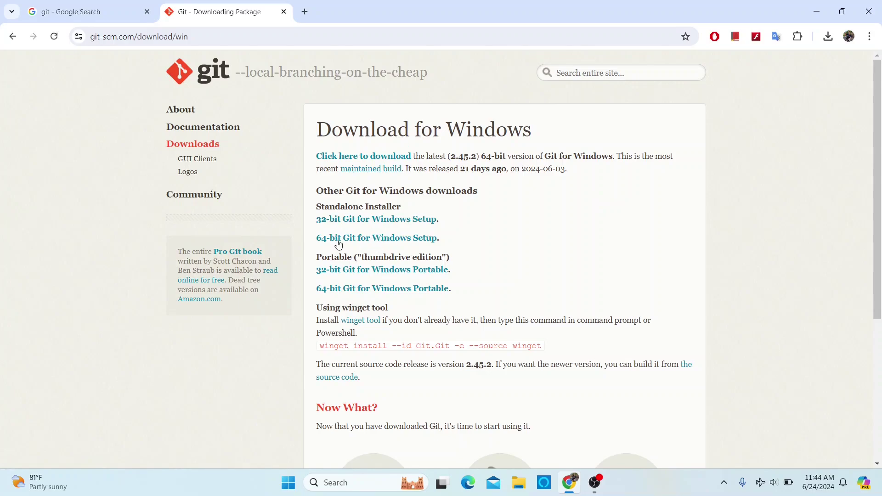
Download the standalone 64-bit Git for Windows Setup and check the file in the recent download history.
right_click(382, 243)
click(414, 250)
click(829, 36)
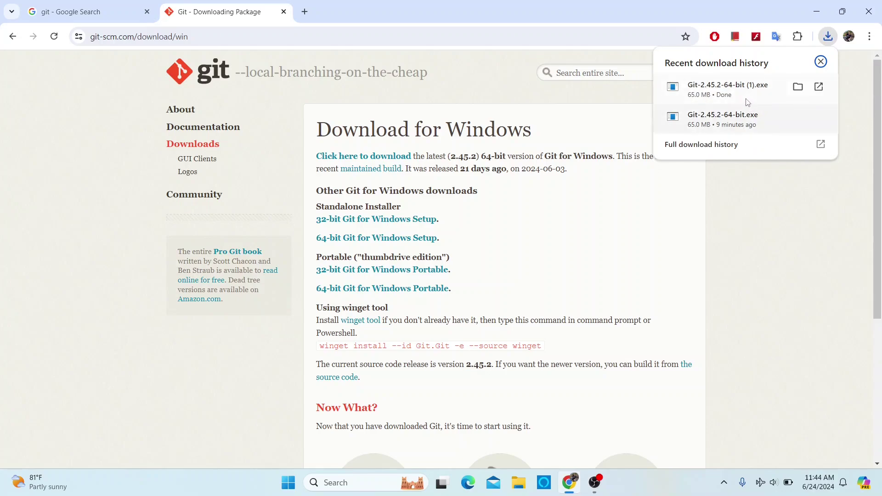
click(798, 87)
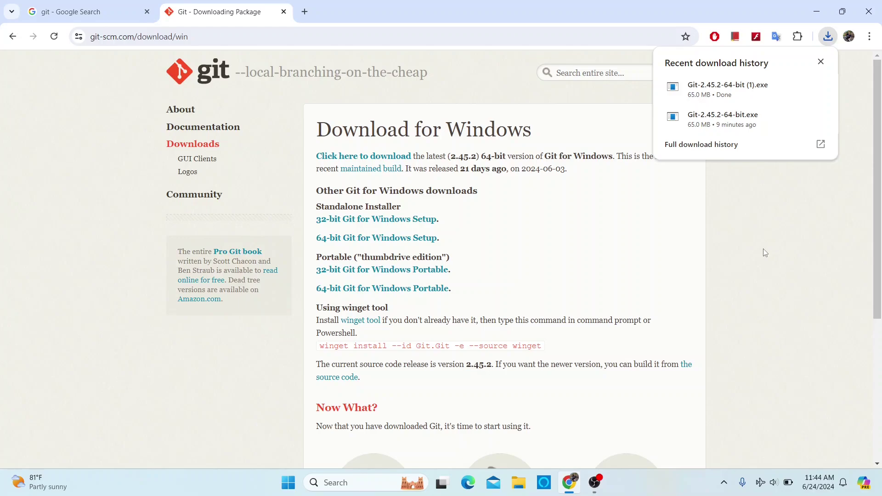
click(790, 356)
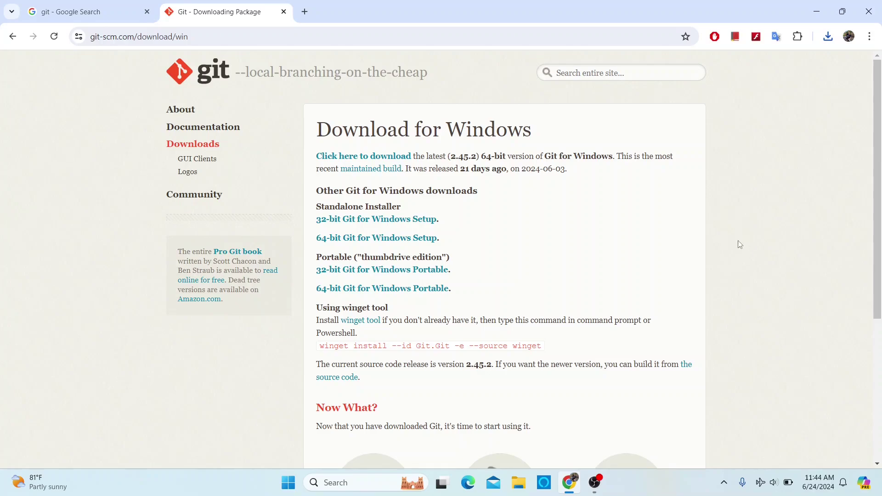
Open Command Prompt and run git to check whether it is already installed, leaving the window minimized.
click(344, 486)
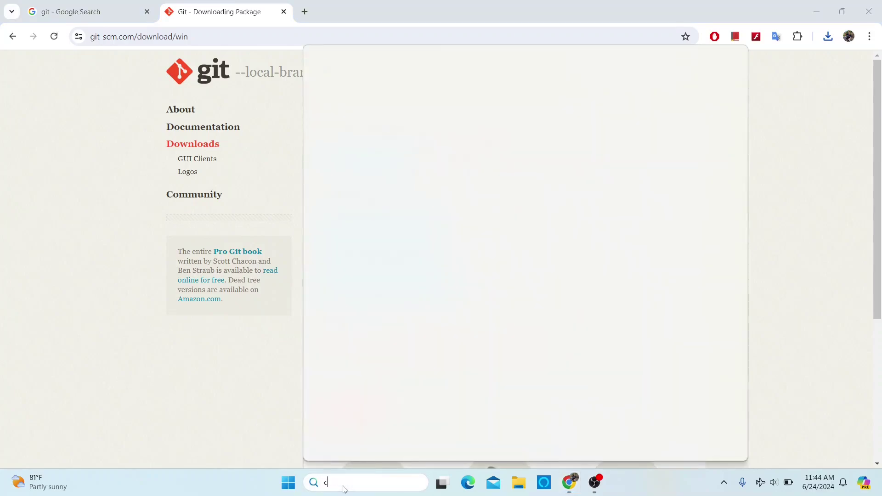
text(cmd)
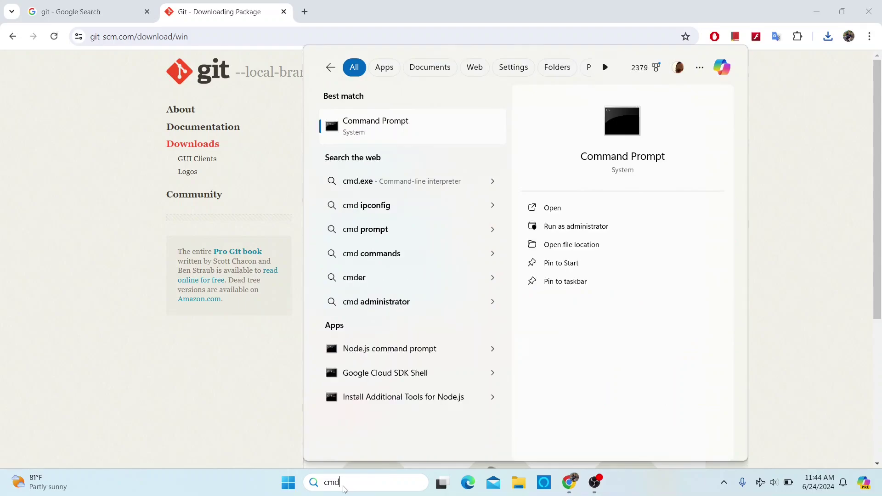
key(Return)
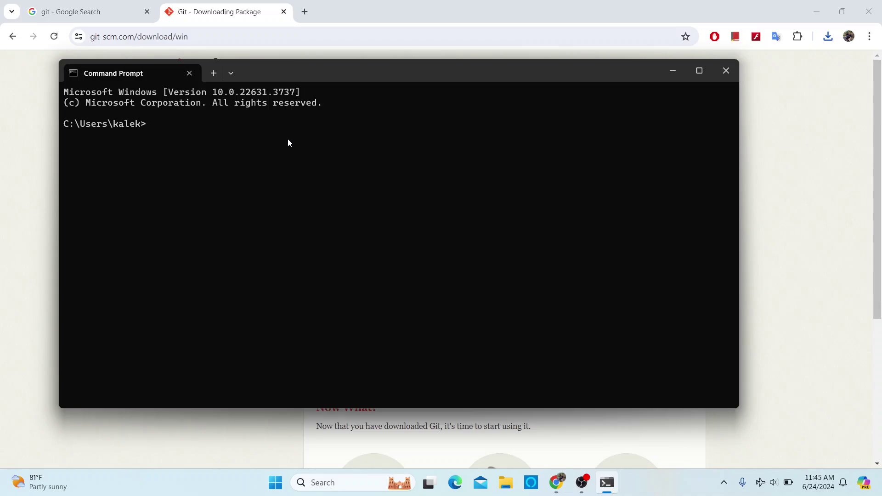
text(git)
key(Return)
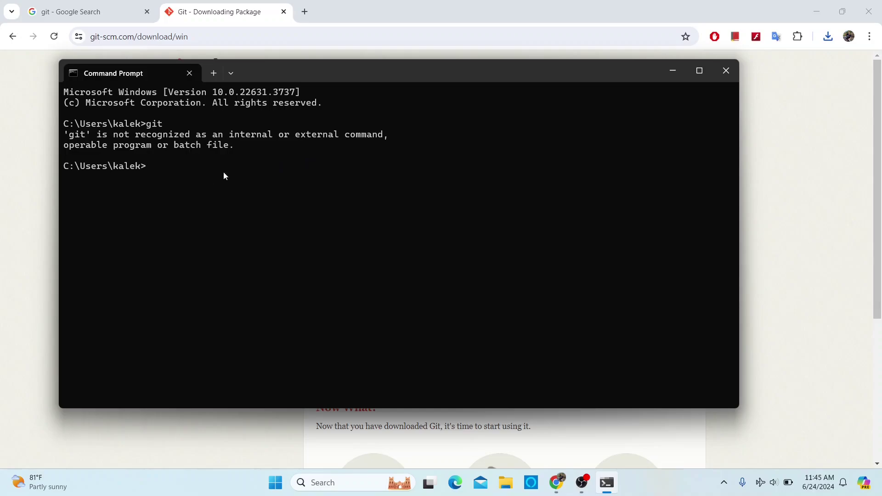
click(673, 70)
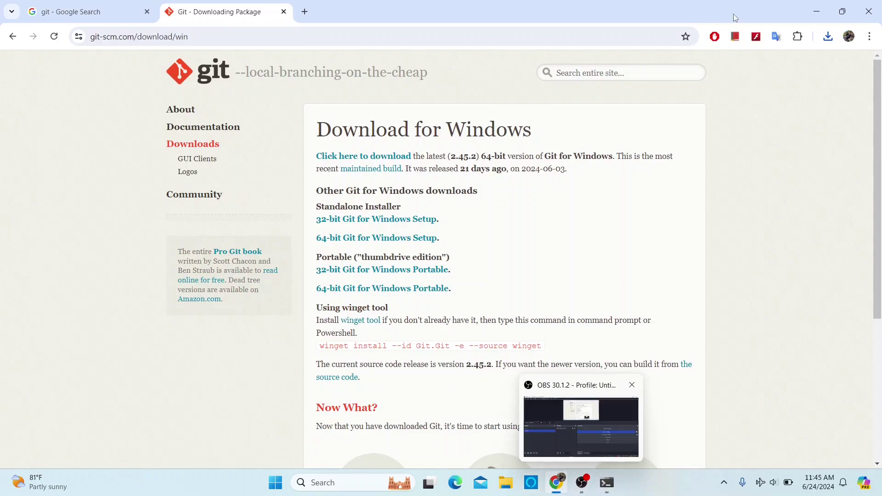
Launch the downloaded Git-2.45.2-64-bit (1).exe installer, accept the license and keep C:\Program Files\Git as the destination.
click(828, 37)
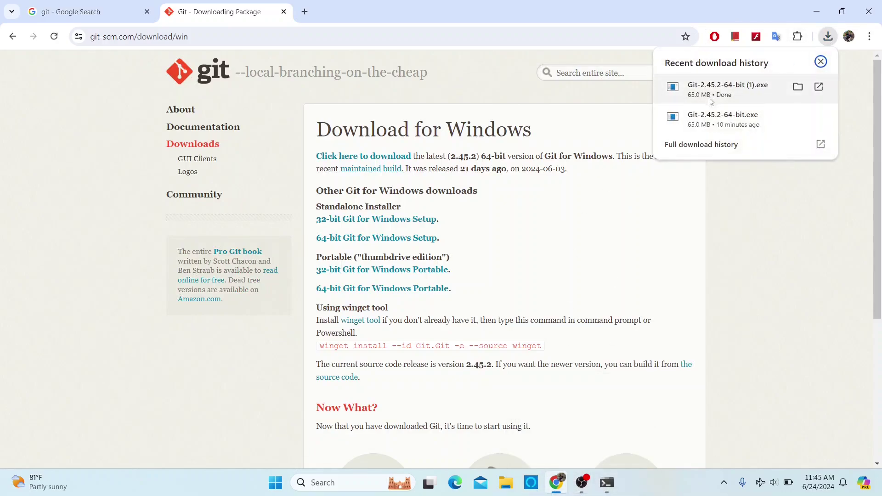
click(820, 87)
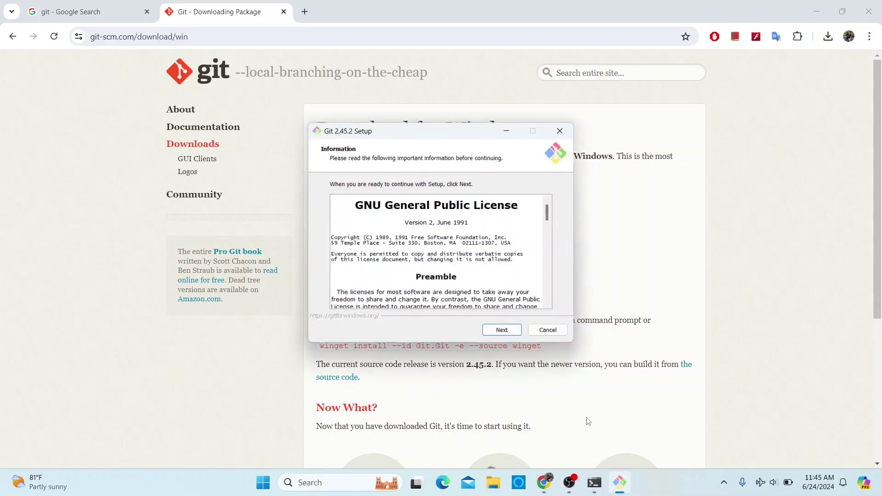
click(503, 331)
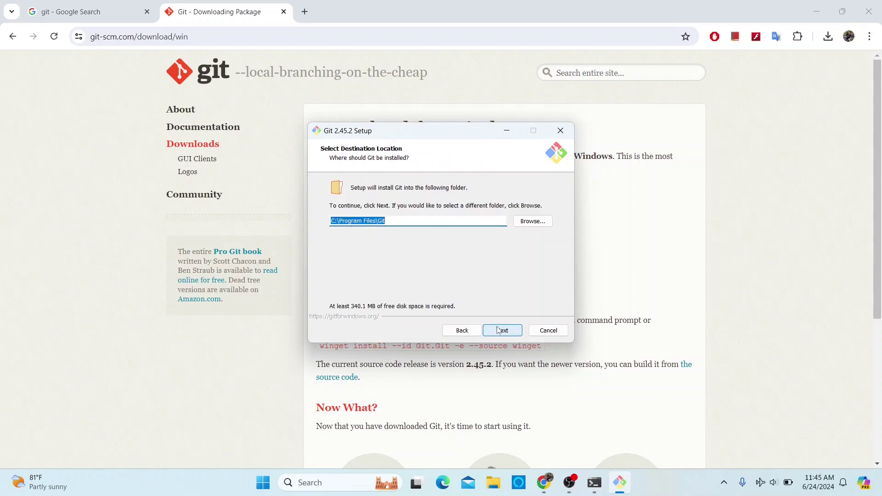
click(393, 221)
click(503, 331)
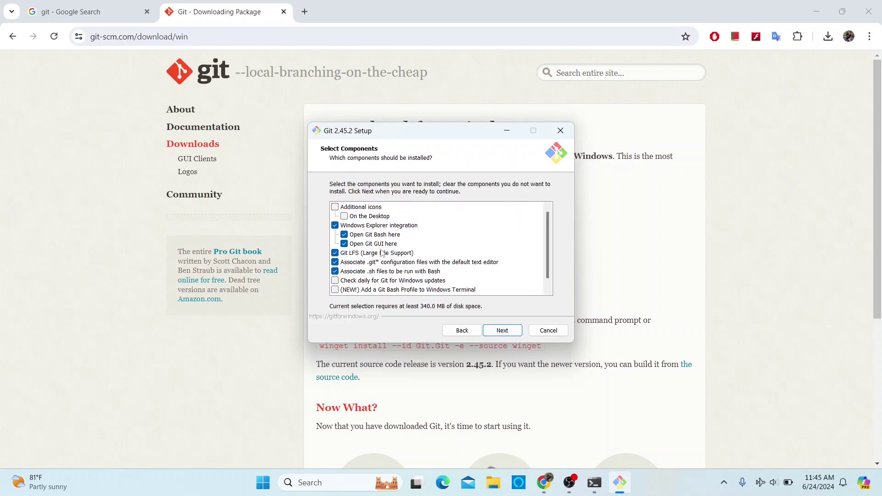
Keep the default components, the Git Start Menu folder, Vim as editor and "Let Git decide" for the initial branch name.
scroll(366, 246, down, 1)
scroll(366, 246, up, 1)
click(503, 331)
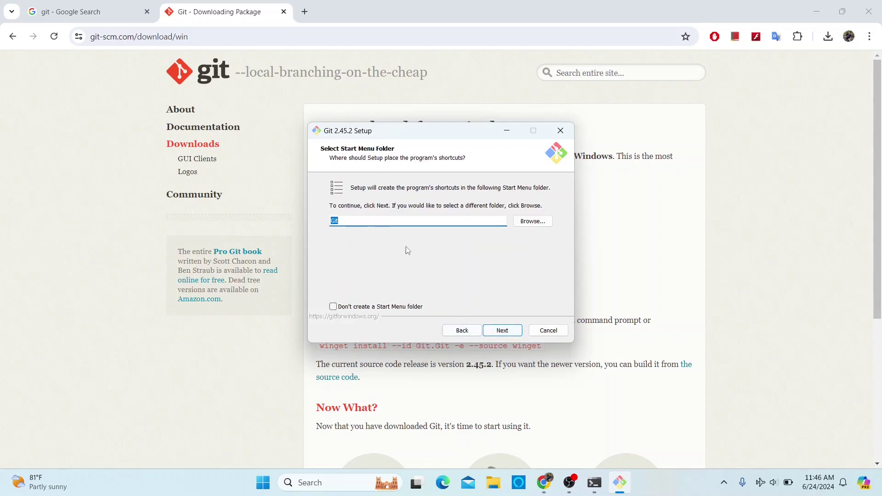
click(503, 331)
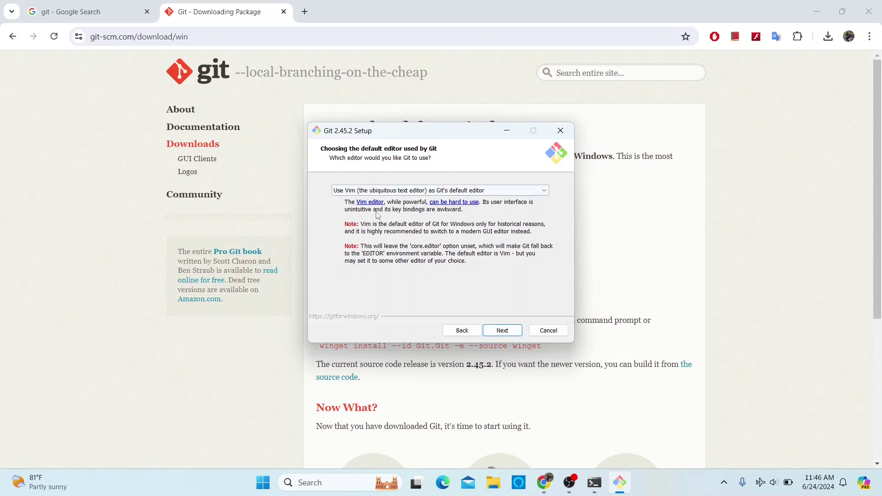
click(503, 332)
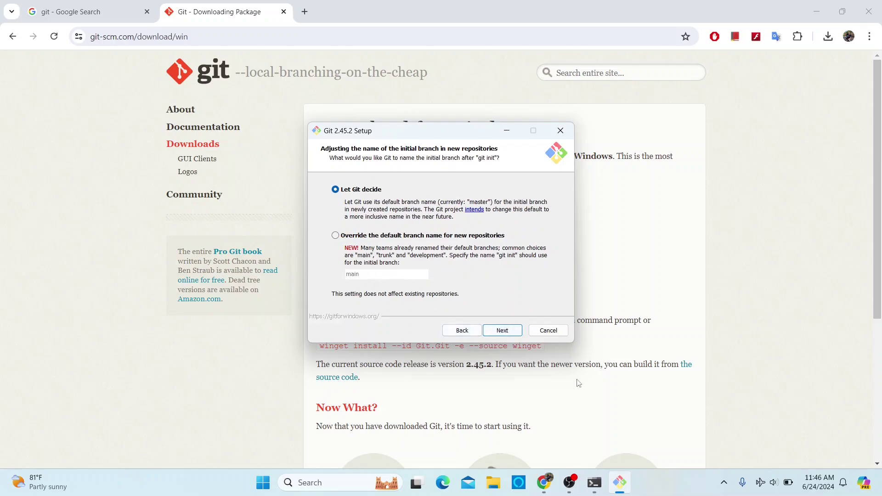
click(502, 332)
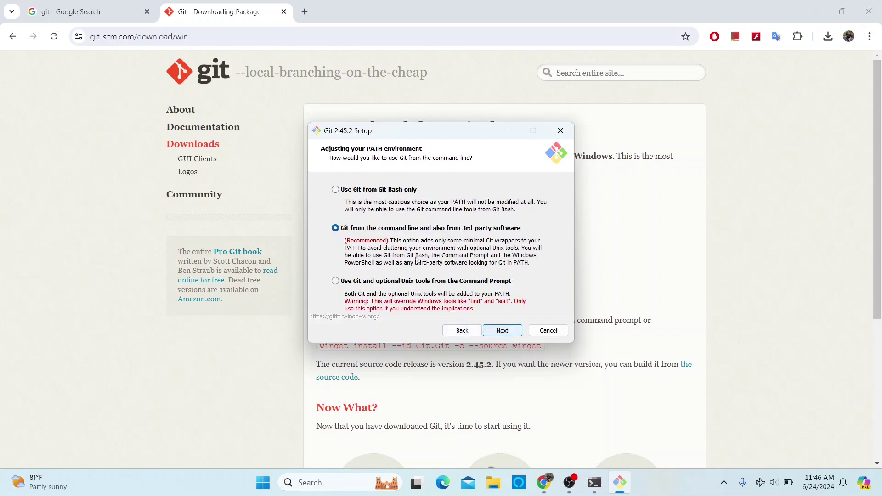
Accept the recommended command-line PATH option, the OpenSSL library for HTTPS, and the other setup defaults up to the git pull behavior page.
click(507, 335)
click(508, 333)
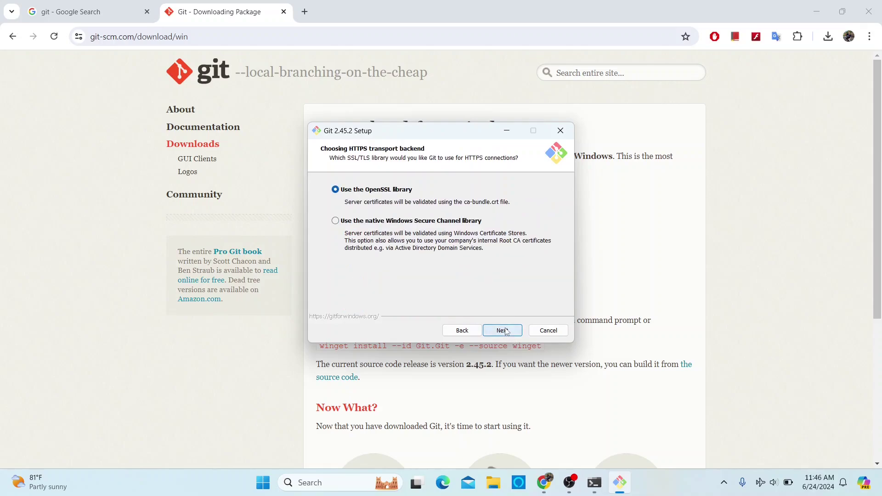
click(507, 332)
click(506, 332)
click(507, 332)
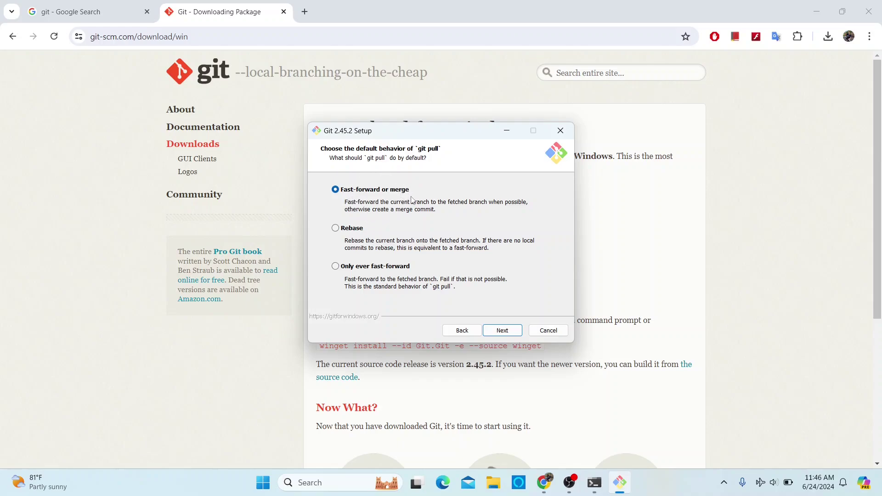
Keep "Fast-forward or merge", Git Credential Manager and file system caching, and install Git.
click(500, 331)
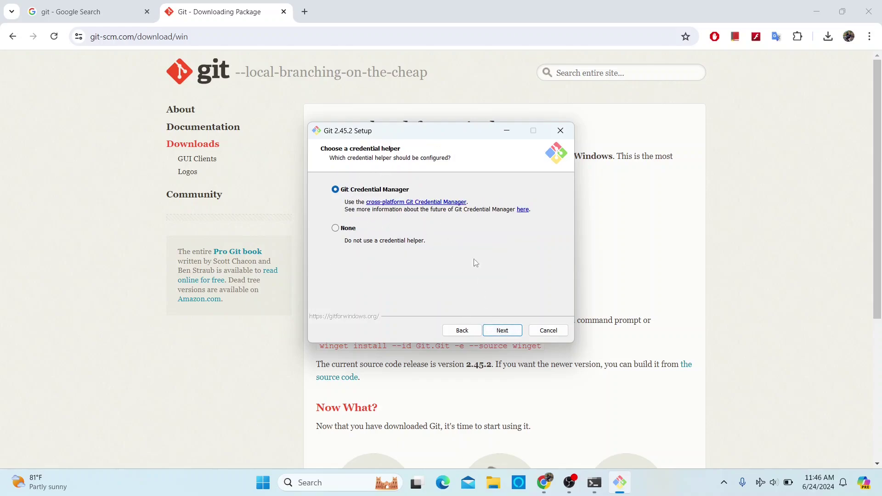
click(499, 331)
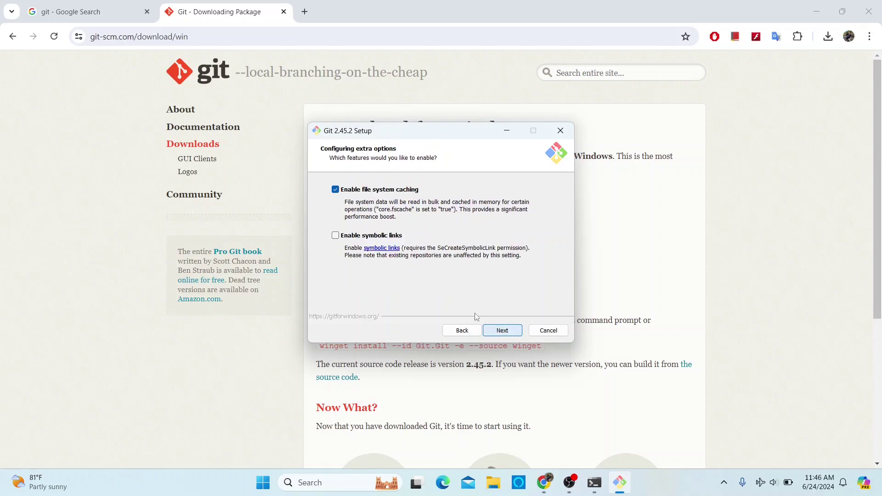
click(511, 333)
click(510, 333)
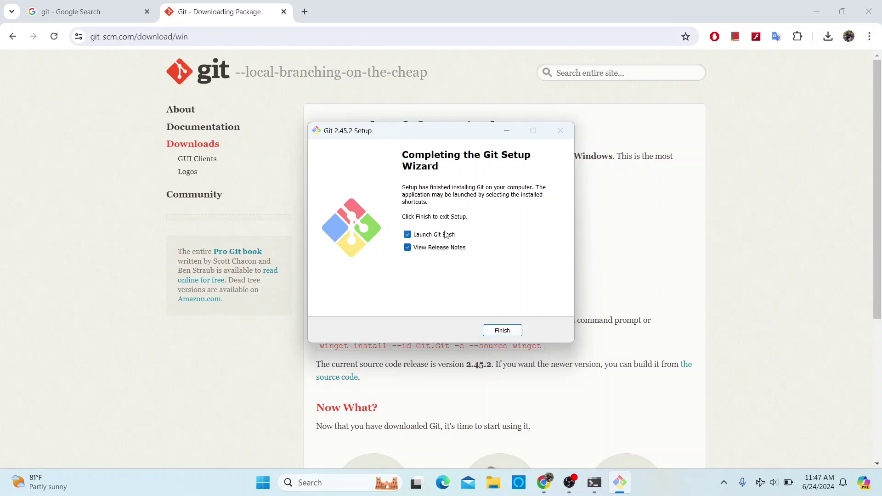
Finish the setup with Launch Git Bash and View Release Notes enabled, and test the git command in Git Bash before closing it.
click(505, 331)
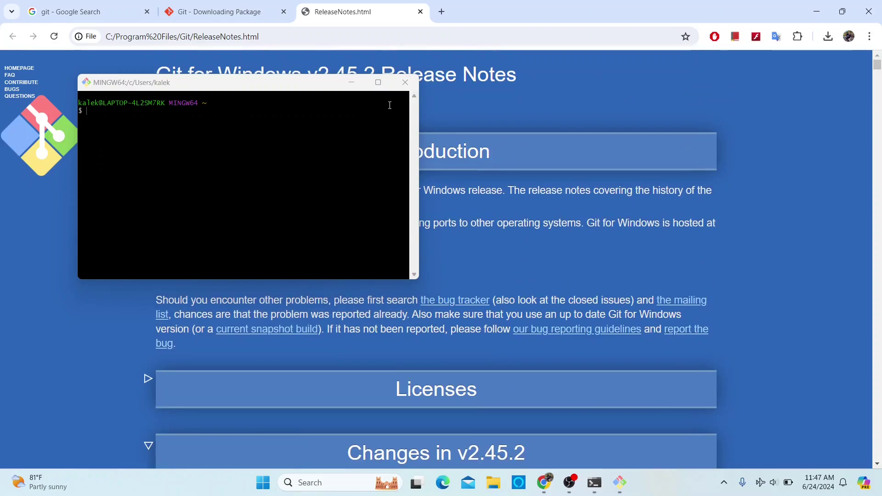
click(378, 83)
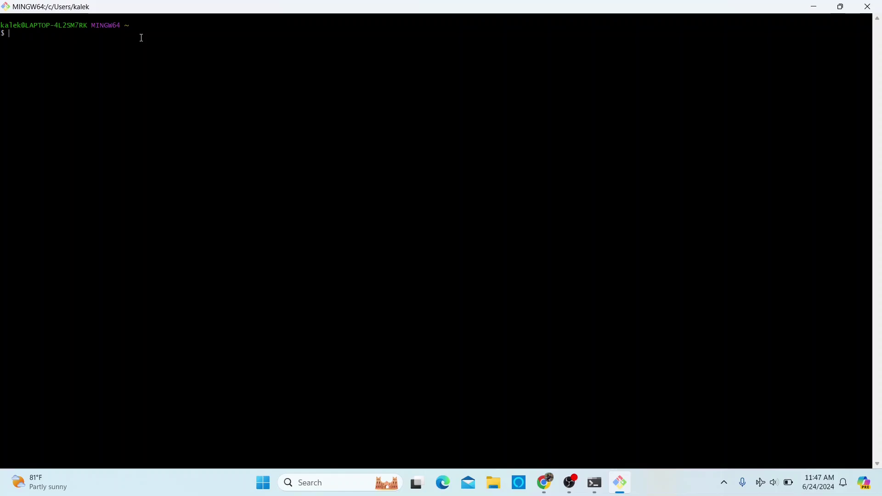
key(Return)
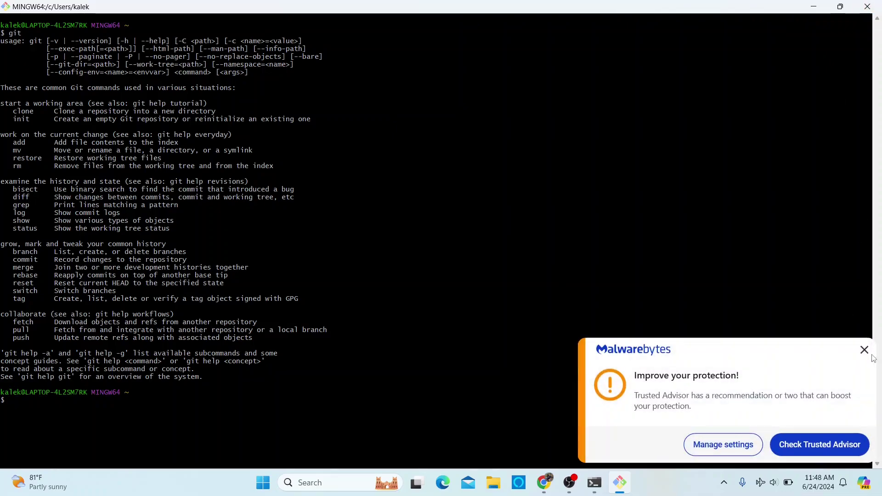
click(865, 351)
click(867, 6)
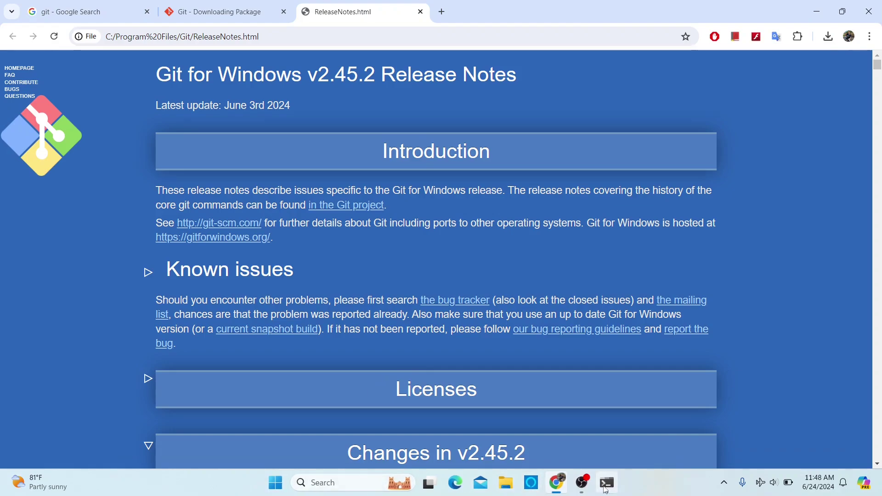
Rerun git in the already open Command Prompt window and close that window.
click(607, 482)
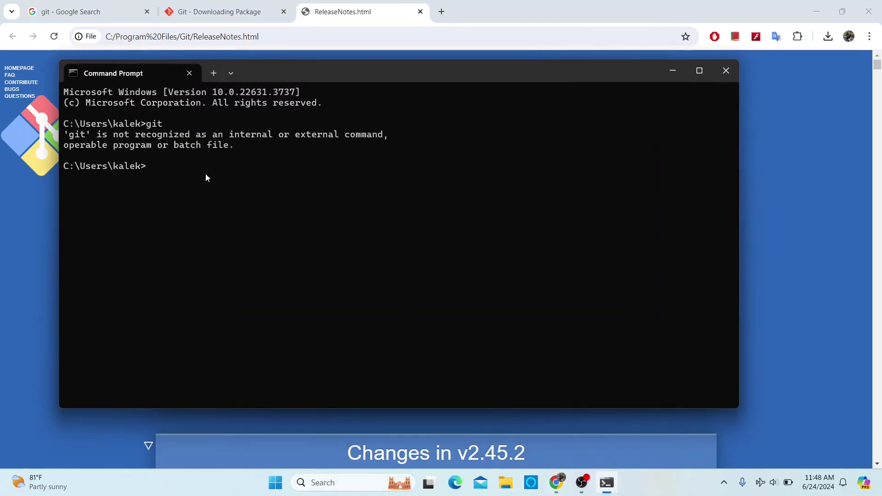
text(git)
key(Return)
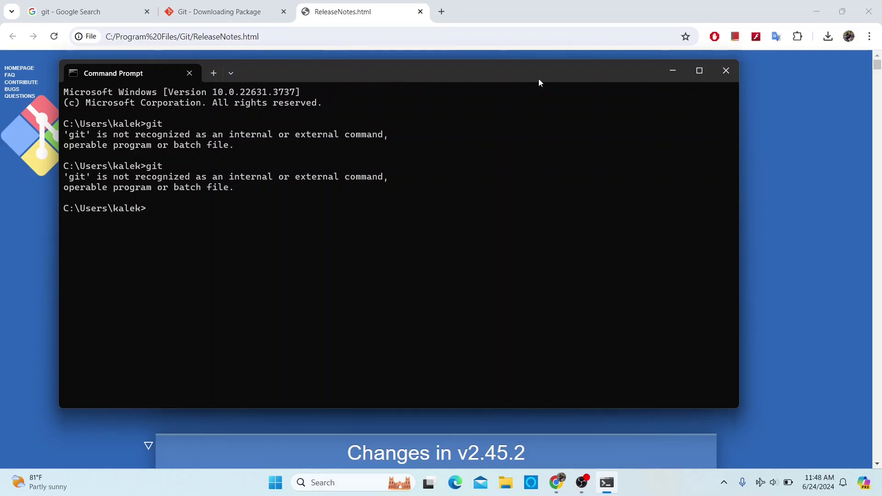
click(724, 74)
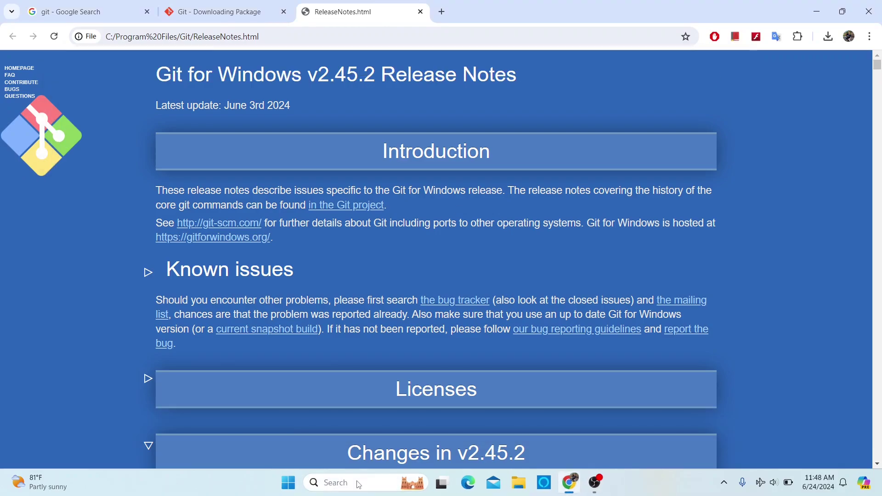
Open a new Command Prompt window and run the git command.
click(356, 482)
text(cmd)
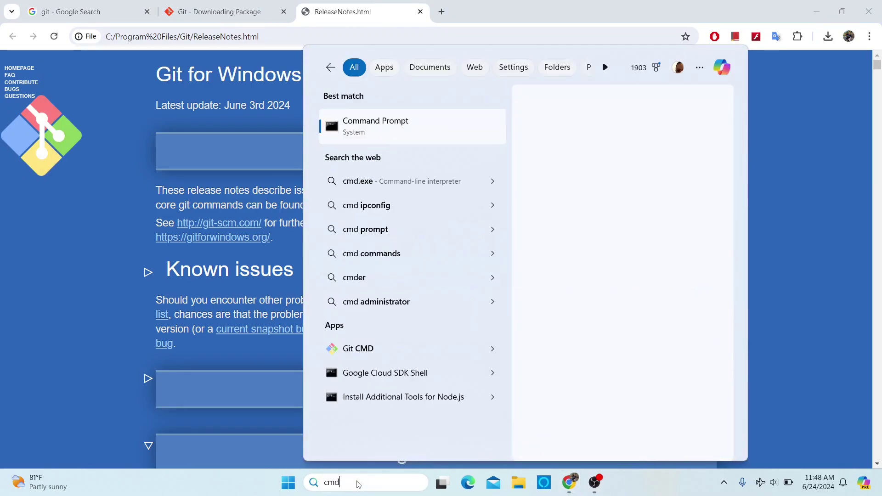
key(Return)
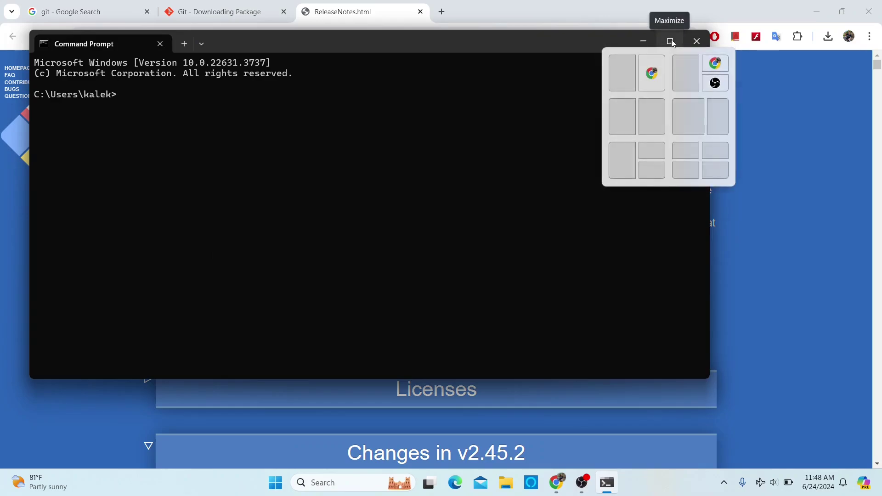
text(git)
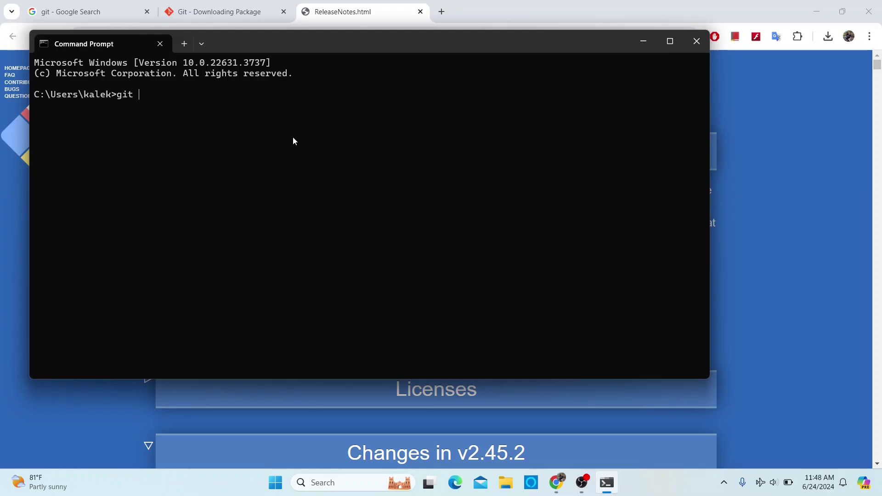
key(Return)
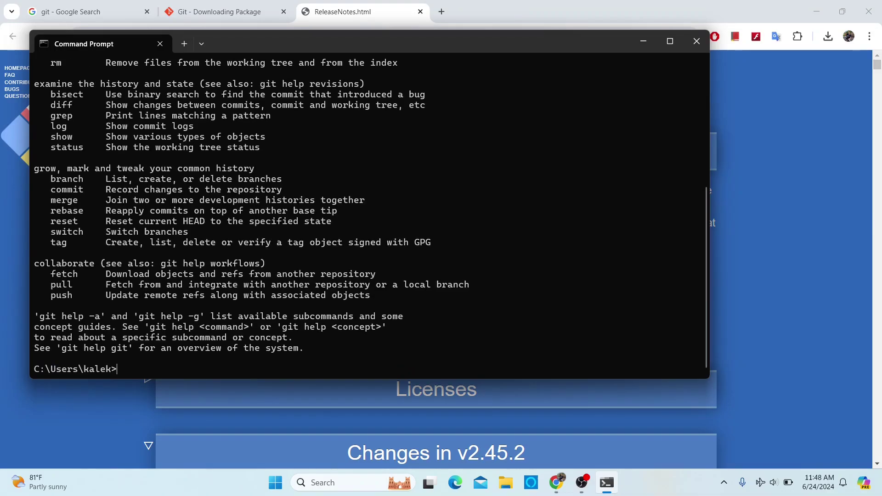
Maximize the Command Prompt window and examine git's usage text and its list of common commands.
scroll(267, 253, up, 7)
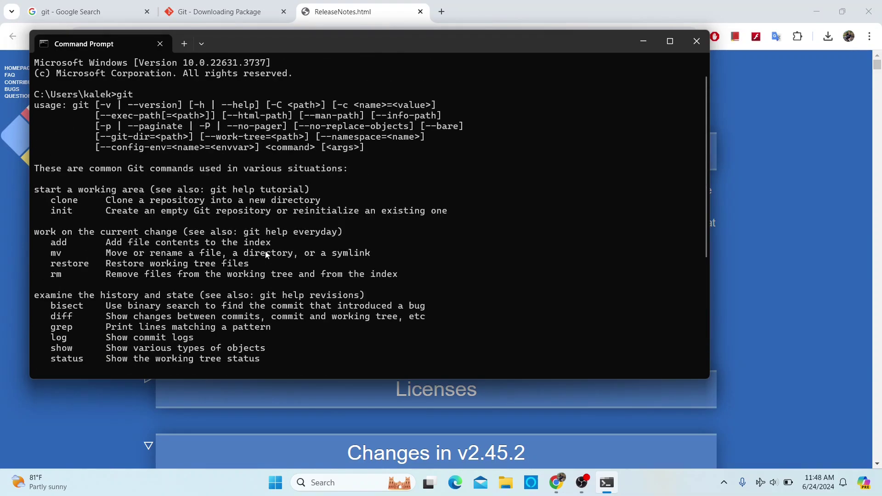
click(670, 40)
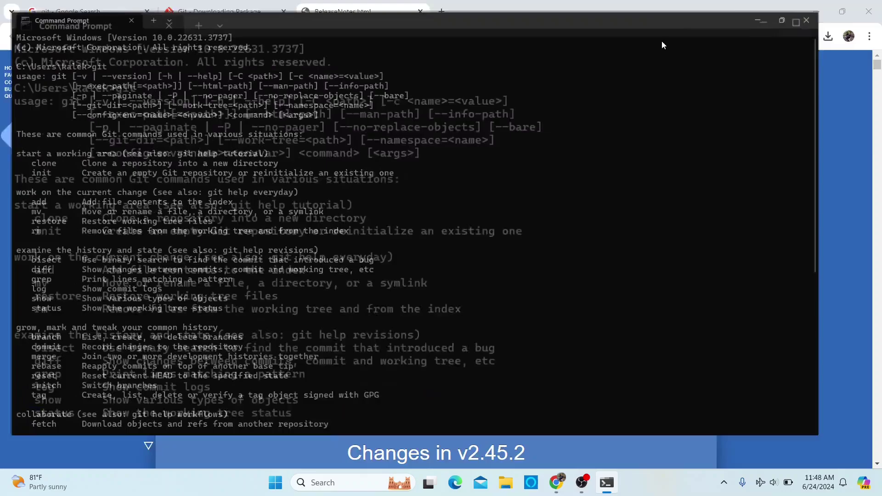
scroll(150, 282, down, 5)
scroll(150, 282, up, 4)
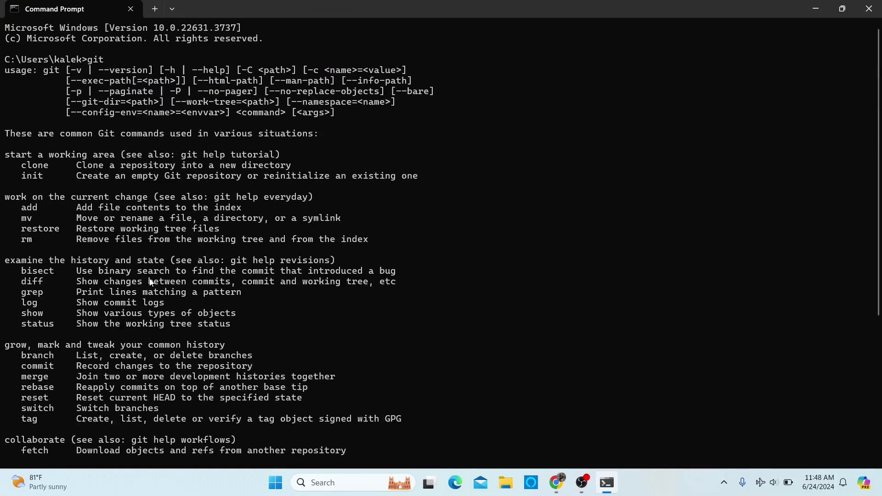
scroll(150, 282, down, 6)
scroll(149, 281, up, 7)
scroll(148, 280, down, 7)
scroll(148, 277, up, 7)
scroll(147, 277, down, 6)
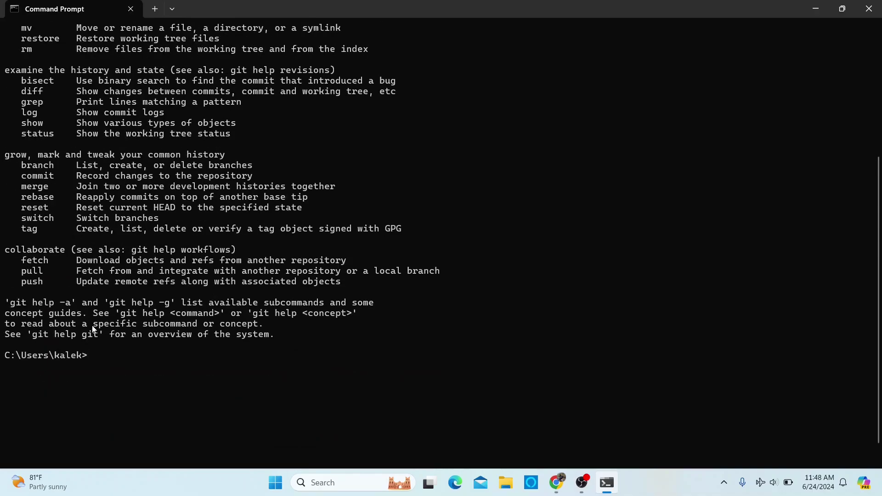
scroll(200, 261, up, 6)
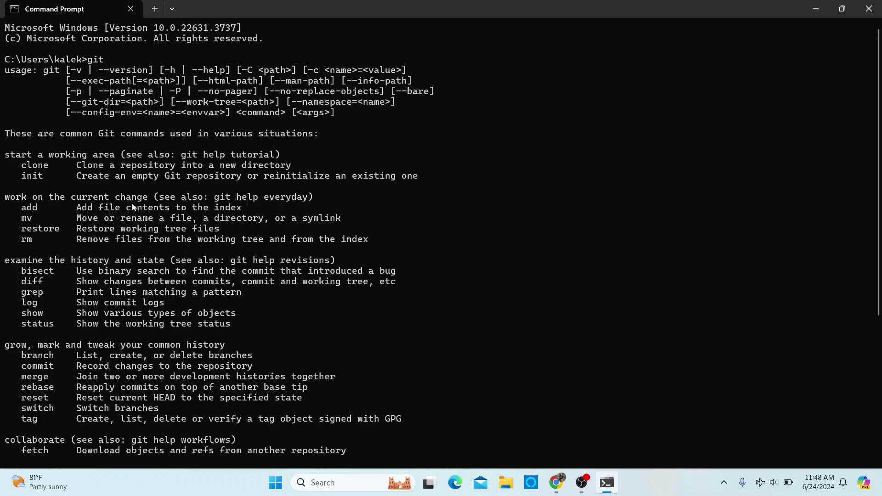
scroll(138, 230, down, 6)
scroll(148, 254, up, 6)
scroll(253, 347, down, 3)
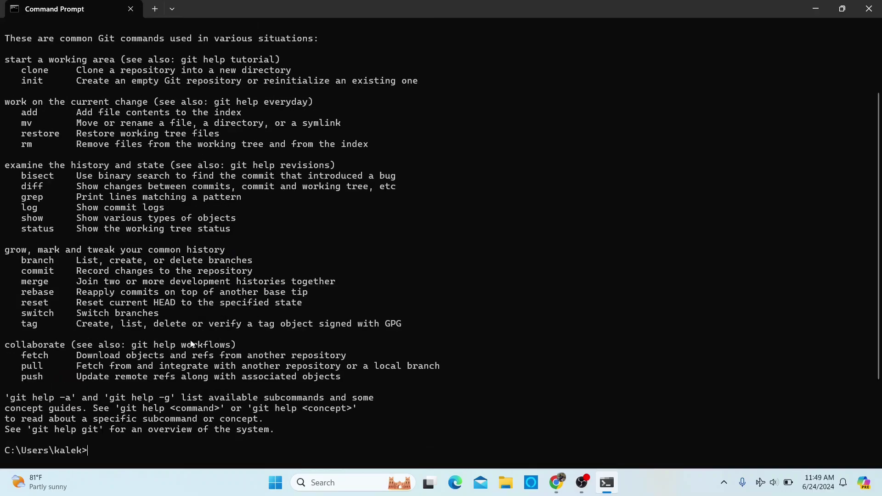
Switch to File Explorer and open the folder C:\Program Files\Git\bin.
click(507, 484)
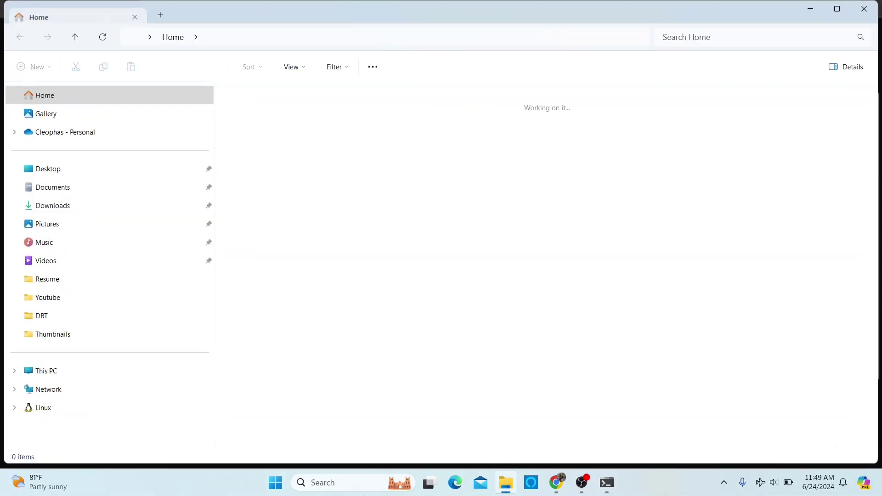
click(67, 371)
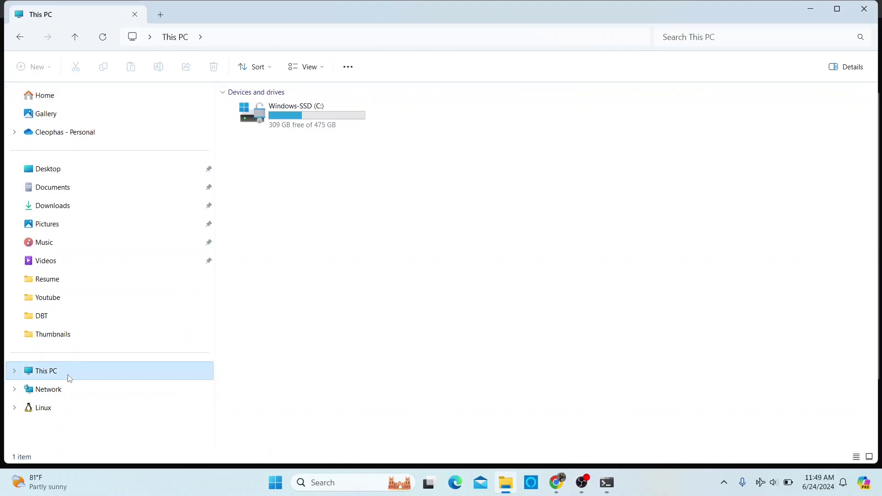
double_click(306, 117)
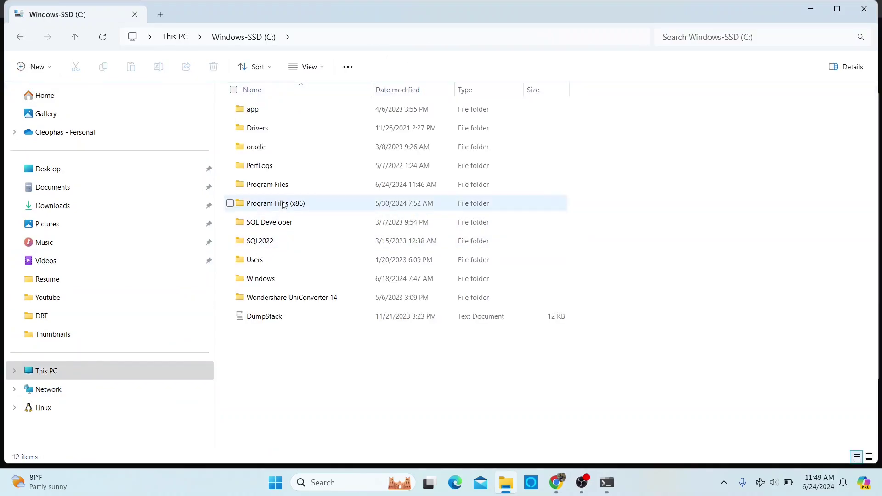
double_click(283, 189)
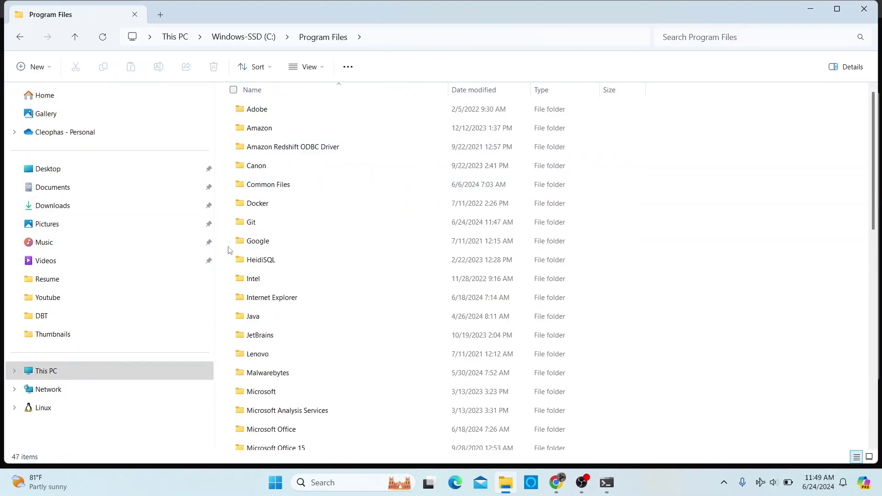
mouse_move(261, 226)
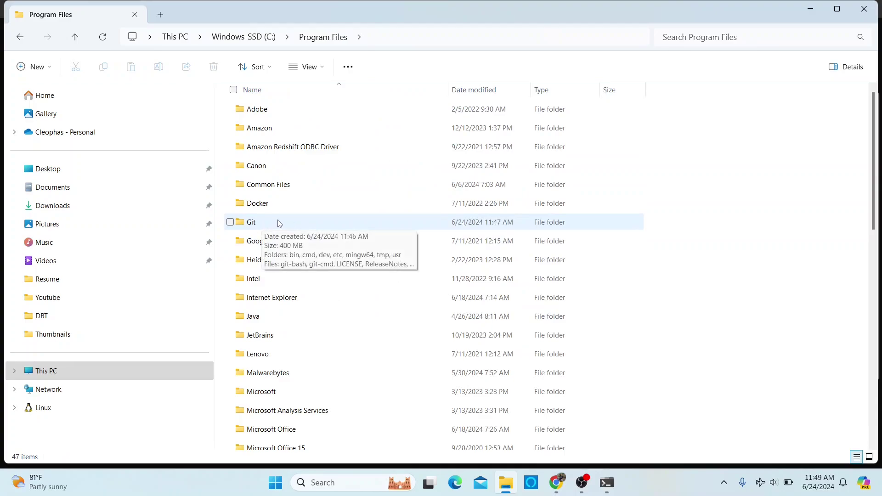
double_click(280, 224)
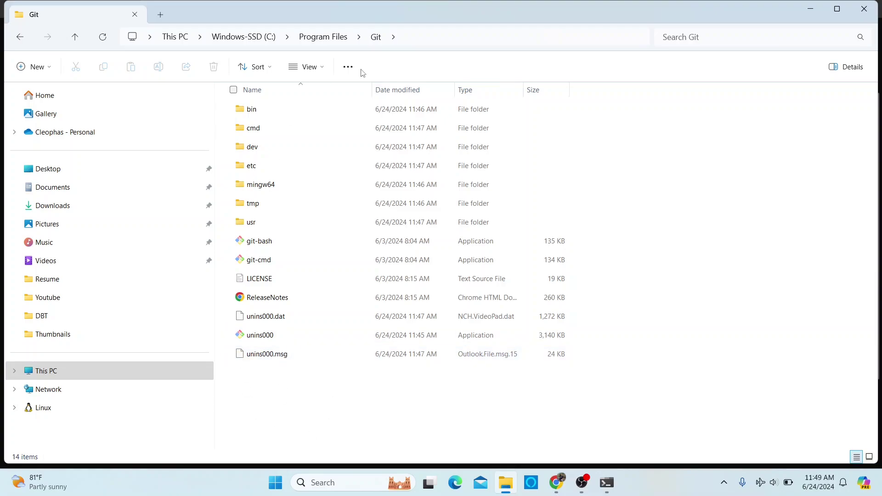
double_click(263, 108)
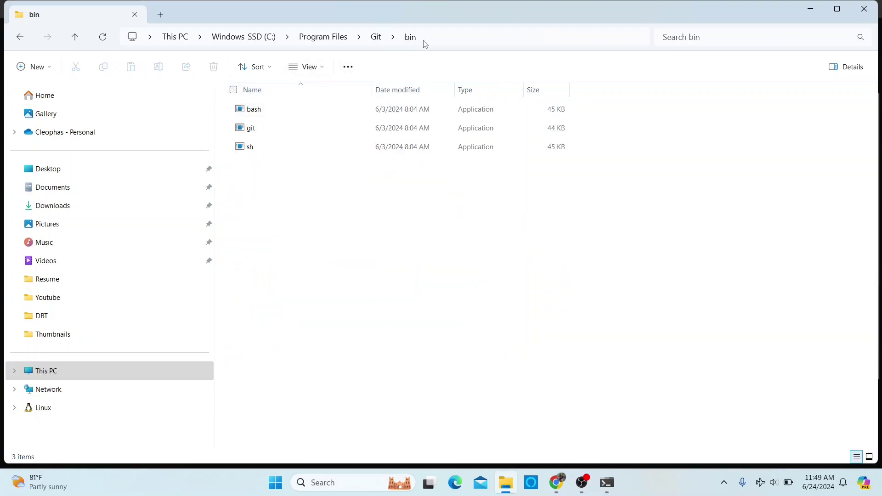
Inspect the contents of Git's cmd folder and return to the bin folder.
click(375, 37)
double_click(264, 135)
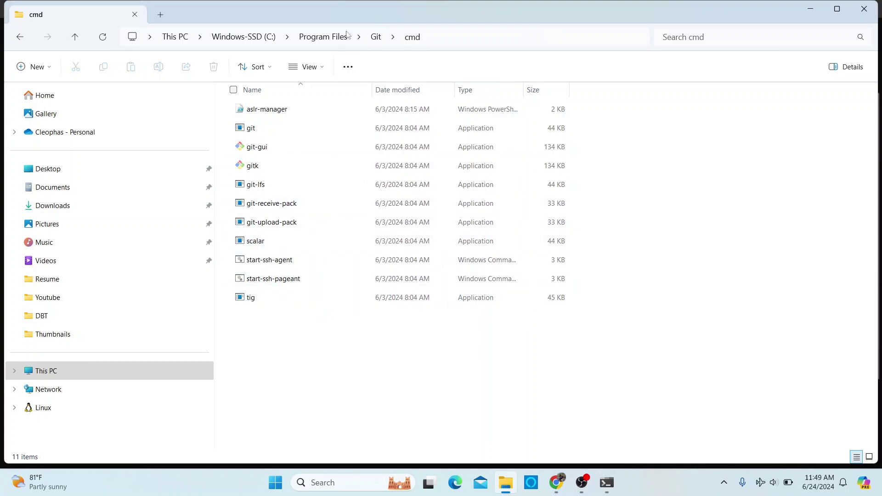
click(373, 44)
double_click(248, 109)
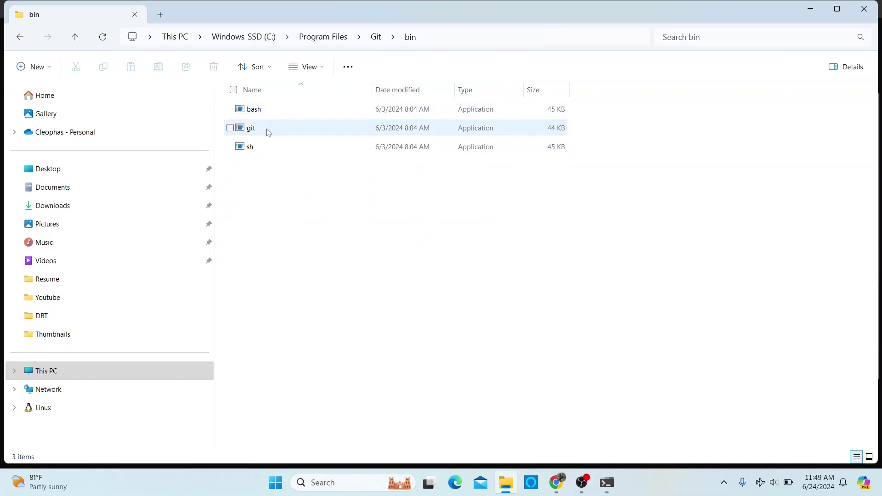
Show the bin folder's full path, and reopen Git's cmd folder to check its files.
click(435, 37)
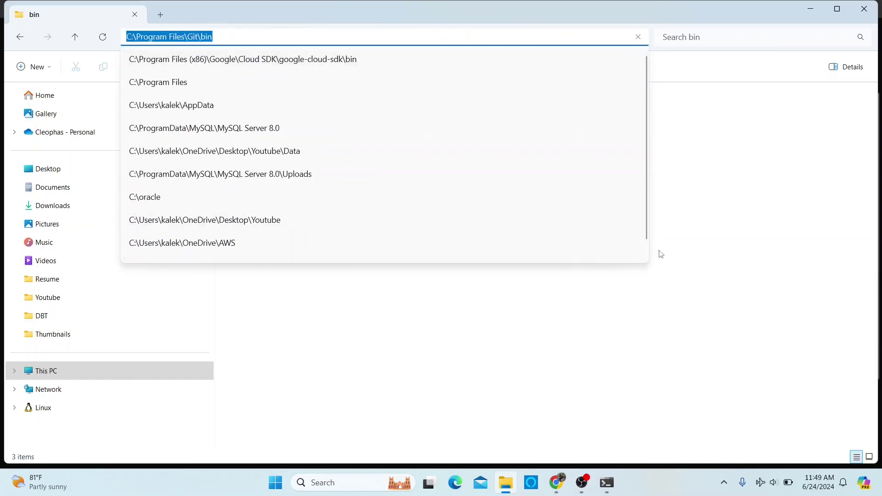
click(698, 239)
click(374, 37)
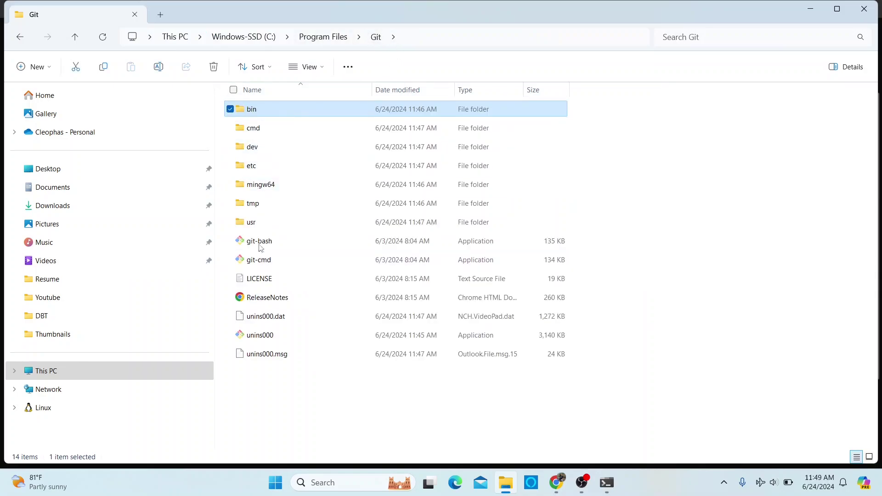
double_click(253, 128)
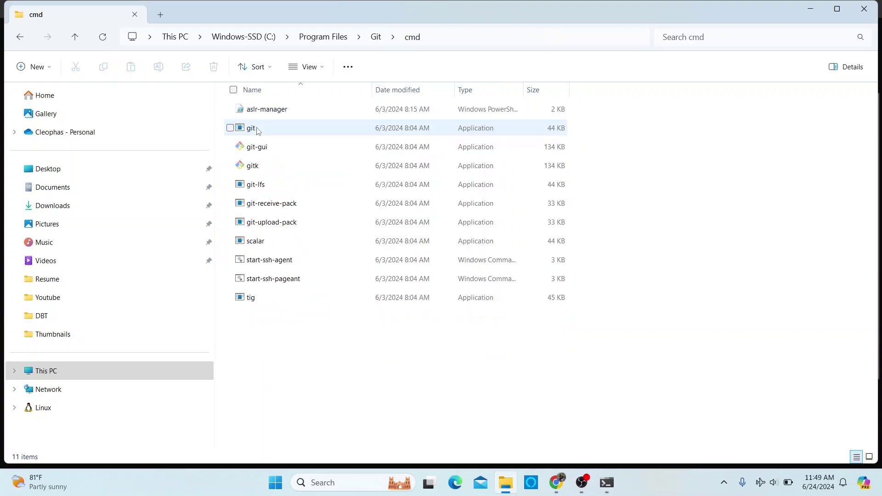
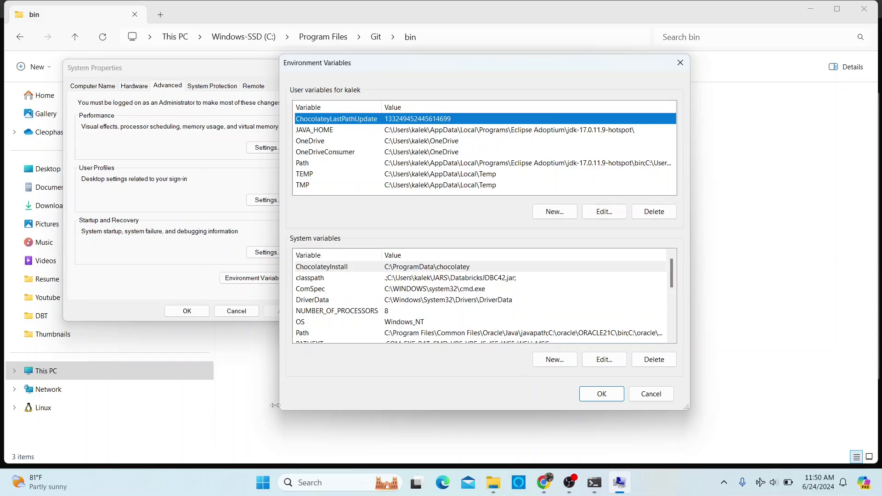
Widen the Environment Variables window and check the system Path variable for the C:\Program Files\Git\cmd entry, leaving the list without saving changes.
drag(276, 406, 157, 405)
double_click(295, 337)
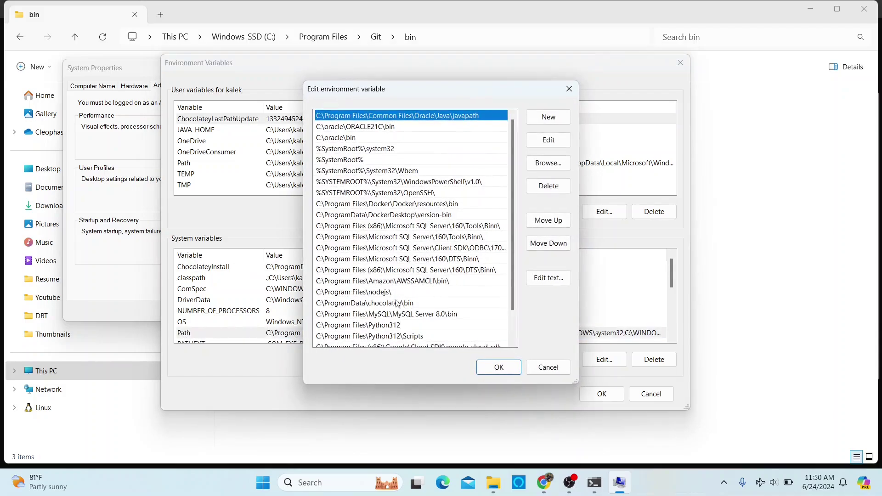
scroll(397, 304, down, 1)
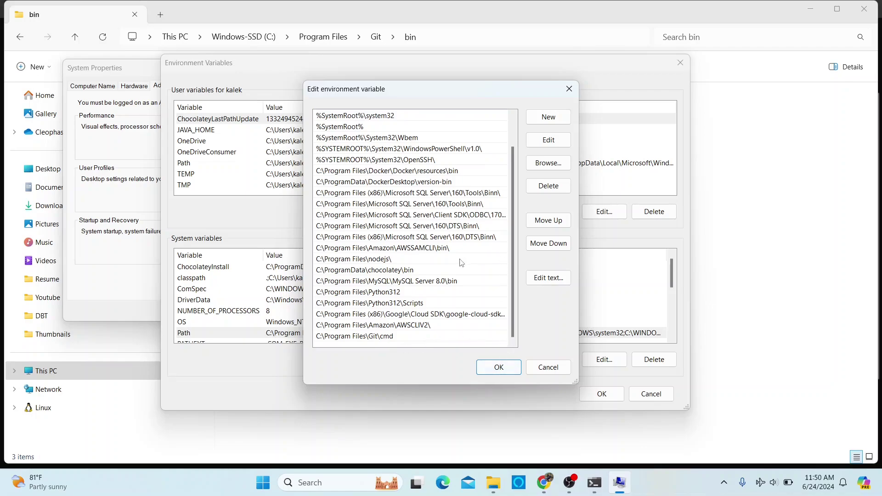
click(363, 338)
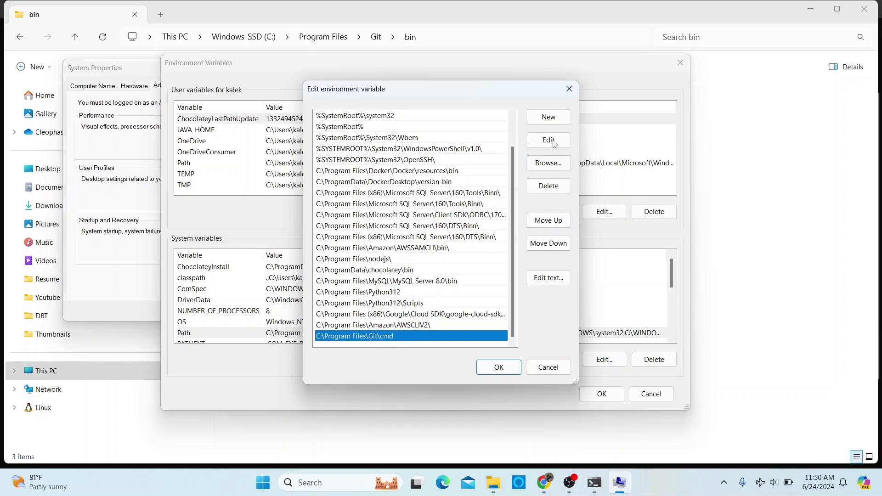
click(551, 118)
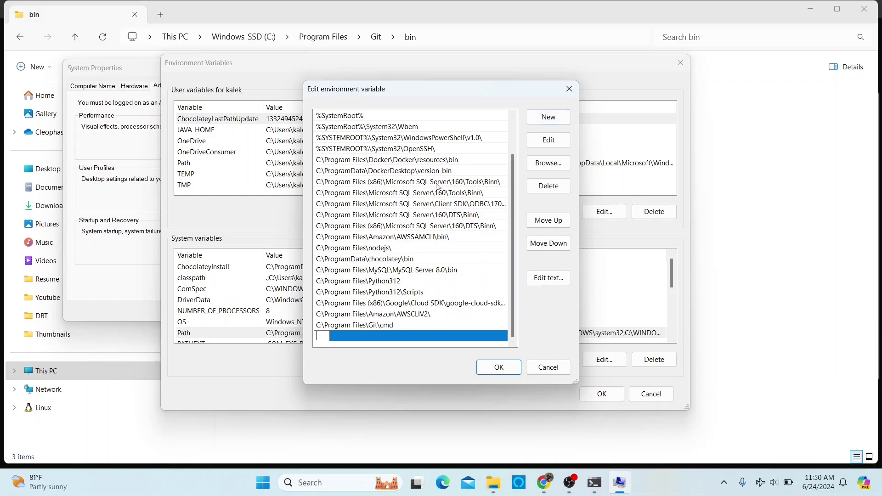
click(548, 367)
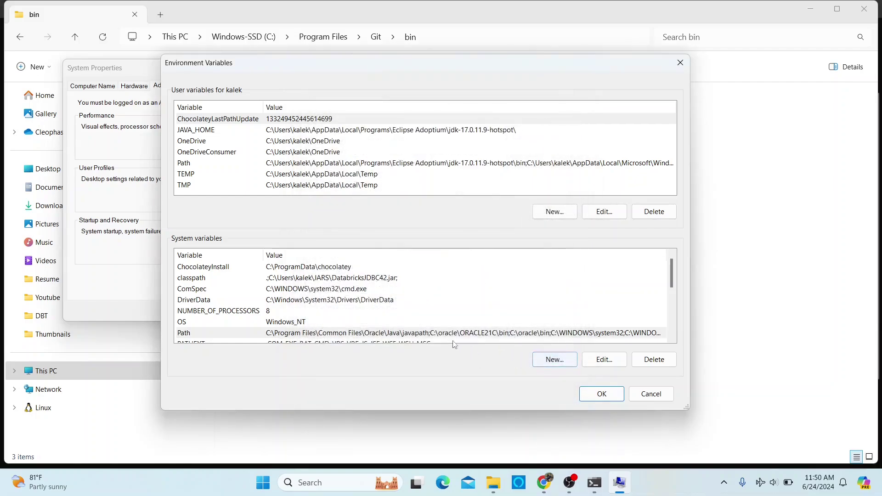
Add C:\Program Files\Git\bin as a new entry to the system Path variable and save the environment and system property changes.
double_click(406, 335)
scroll(403, 279, down, 1)
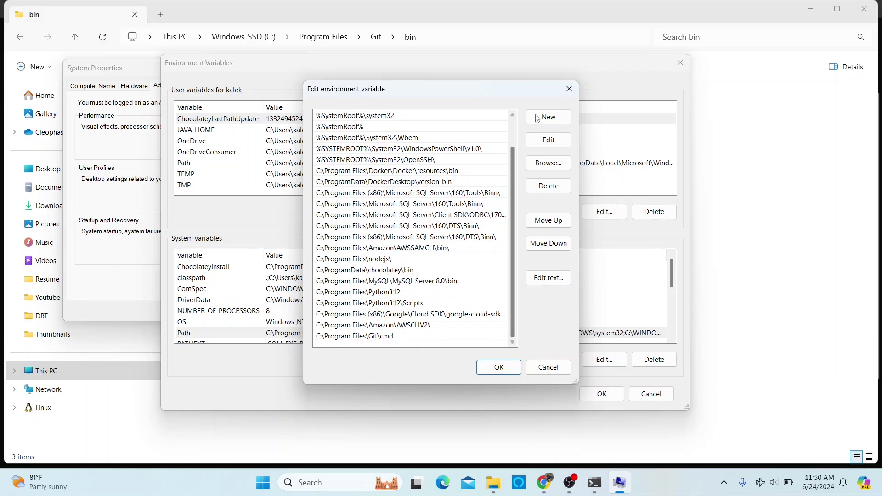
scroll(427, 174, up, 1)
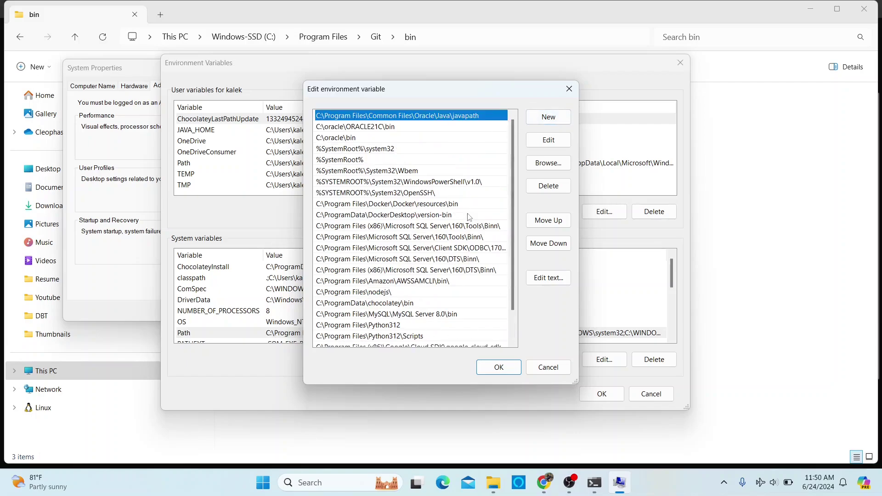
click(548, 117)
text(C:\Program Files\Git\bin)
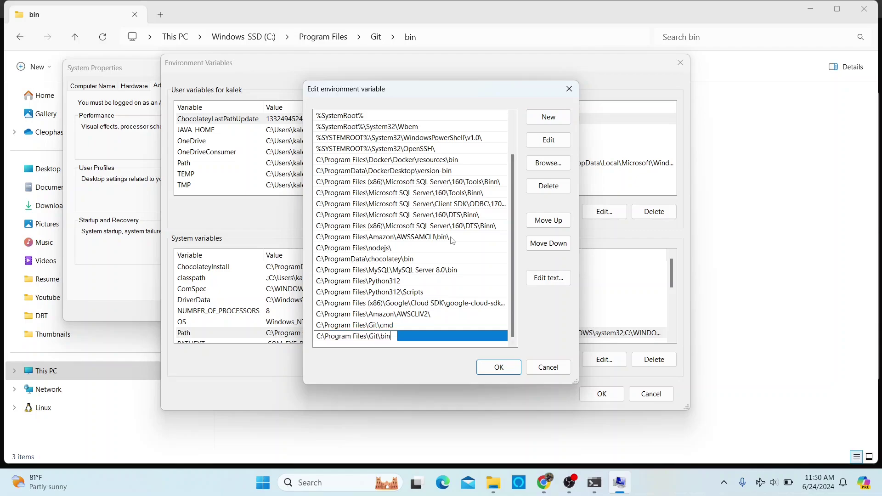
click(500, 372)
click(600, 392)
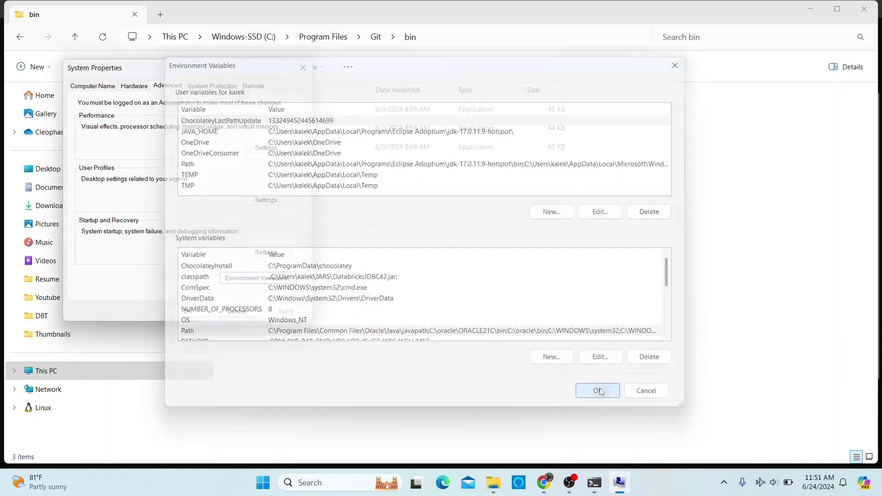
click(198, 311)
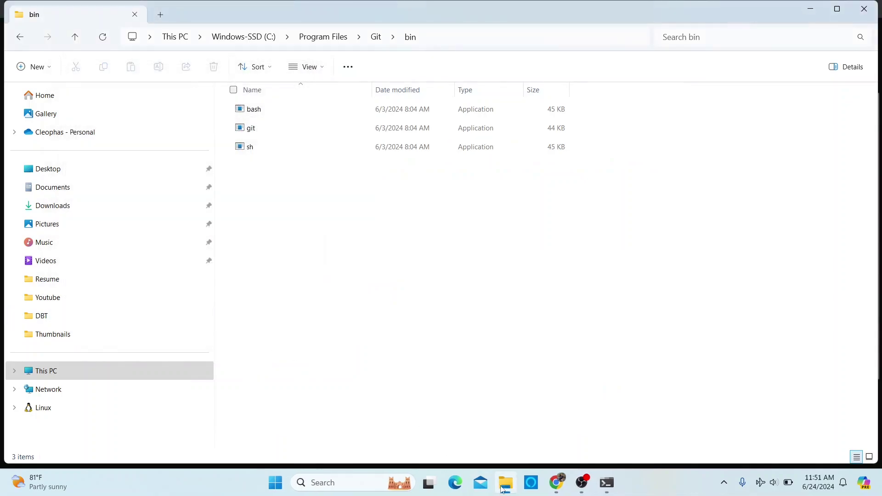
Close the old Command Prompt window and open a fresh one.
click(609, 486)
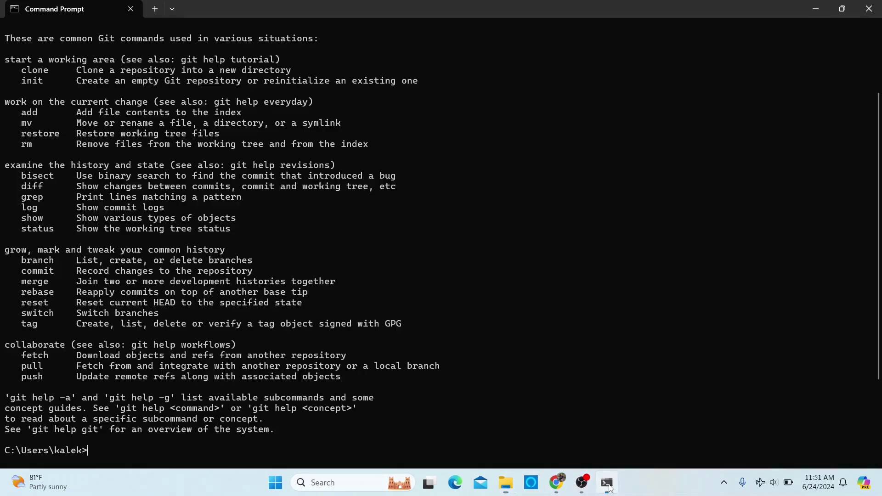
click(869, 8)
click(368, 488)
text(cmd)
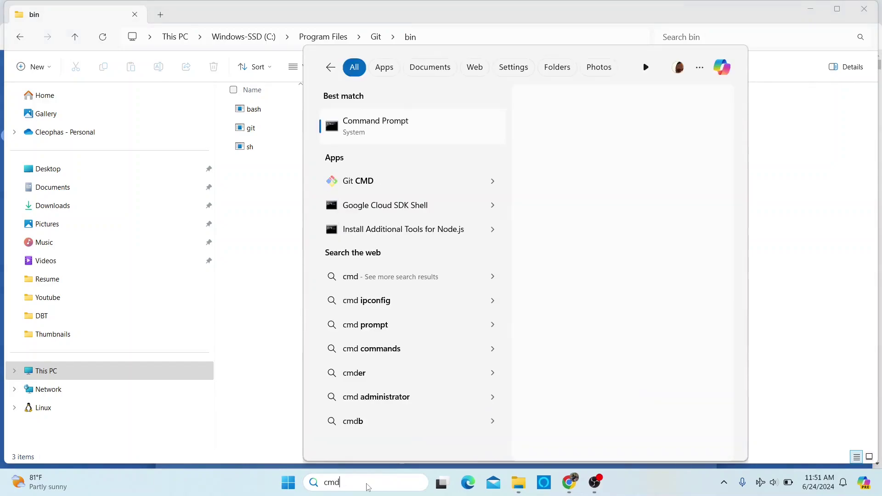
key(Return)
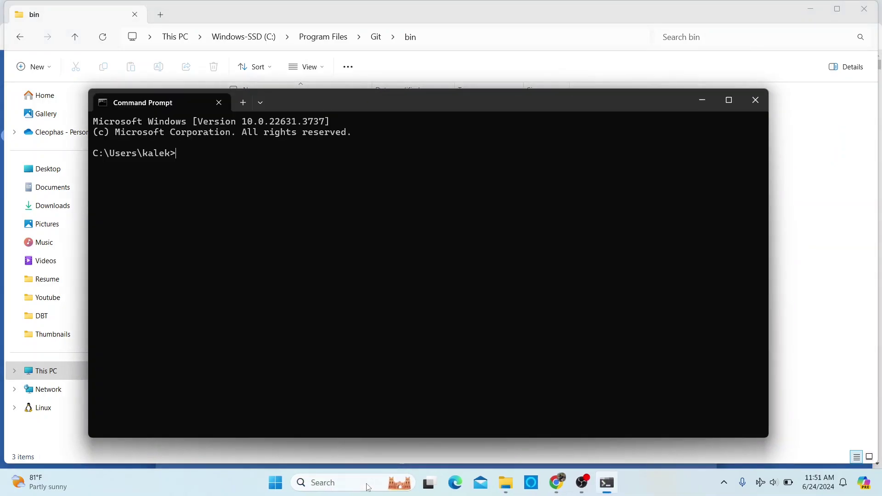
Run git in the new Command Prompt, maximize the window and review the command's output from its beginning.
text(git)
key(Return)
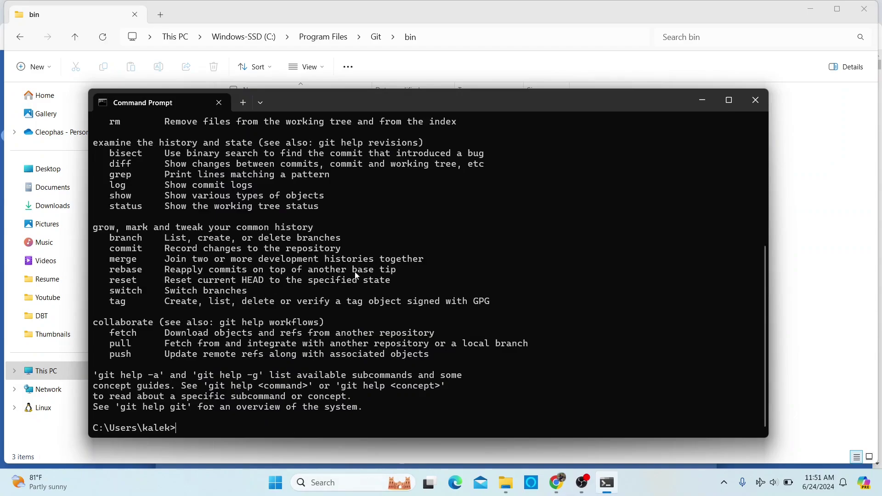
scroll(348, 310, up, 7)
scroll(348, 311, down, 7)
click(728, 100)
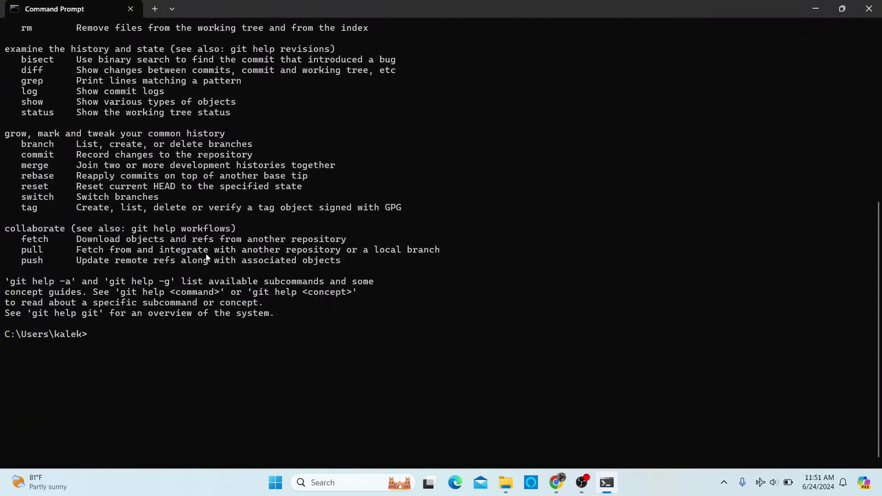
scroll(206, 257, up, 7)
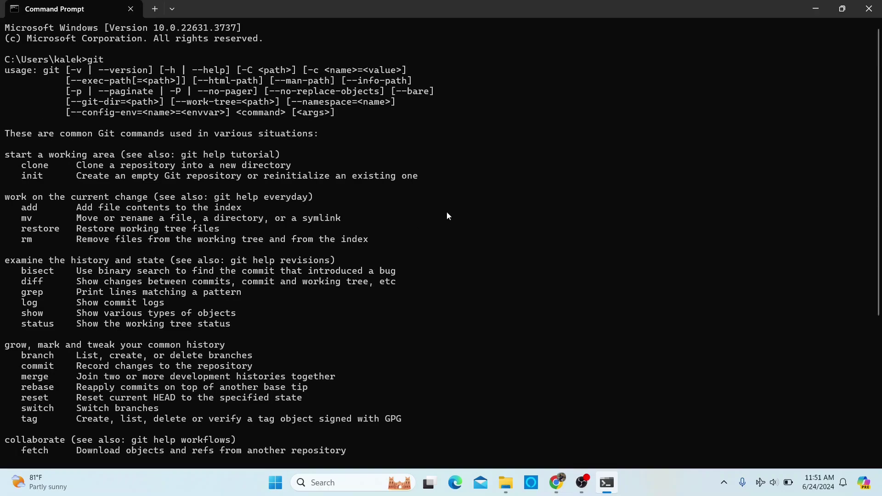